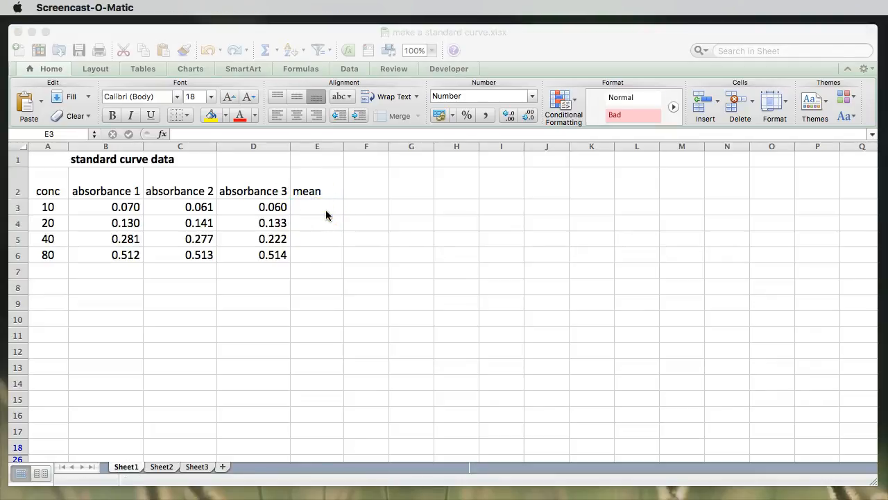
Step: Begin an AVERAGE formula in cell E3, the first row of the mean column
left_click(325, 213)
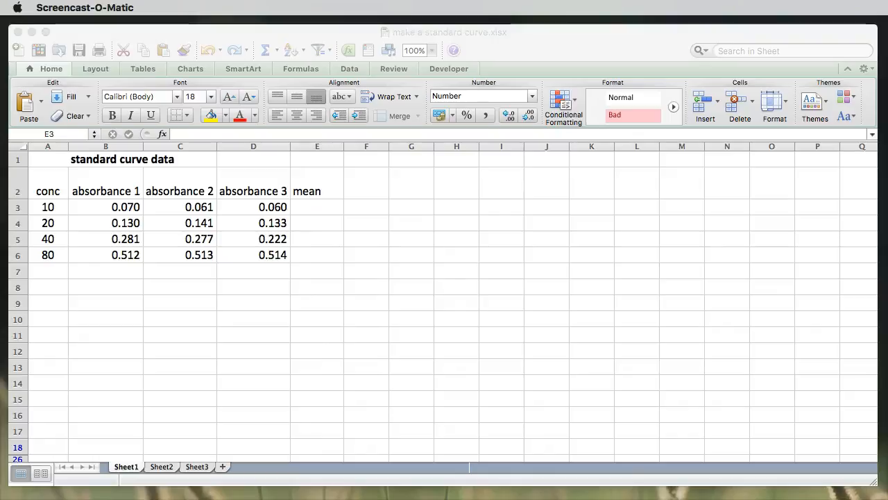
left_click(305, 208)
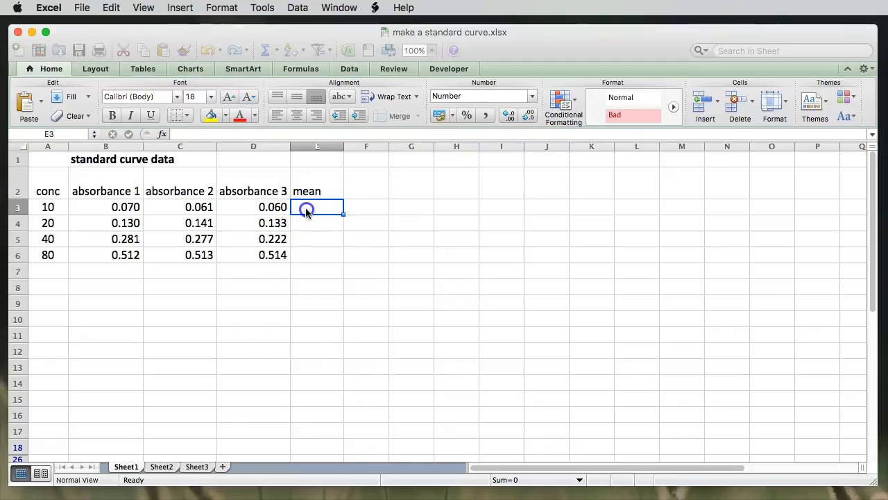
type("=")
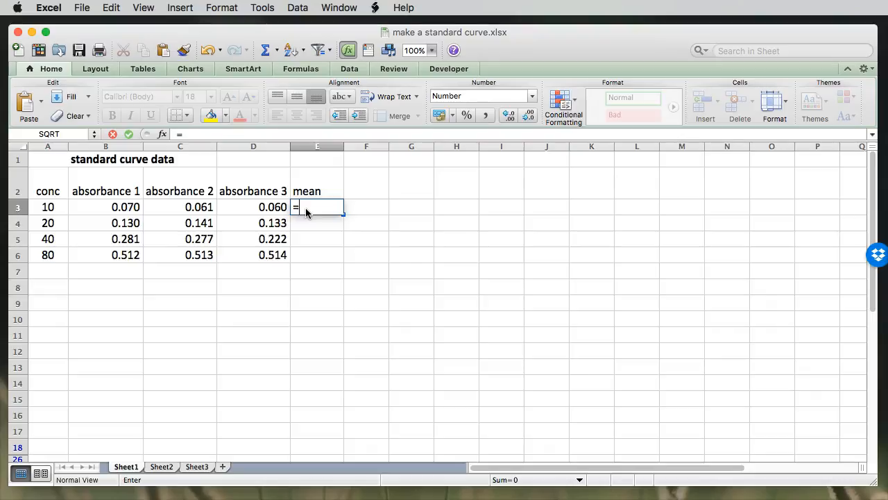
type("av")
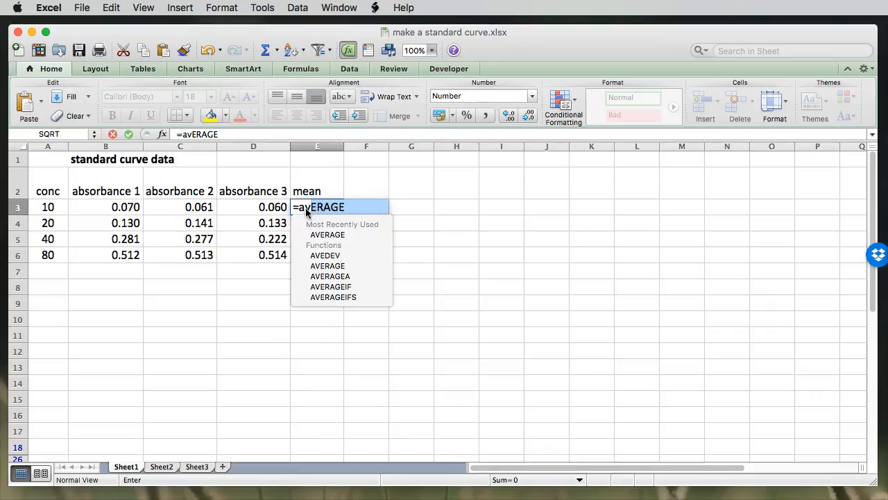
left_click(333, 236)
left_click(334, 236)
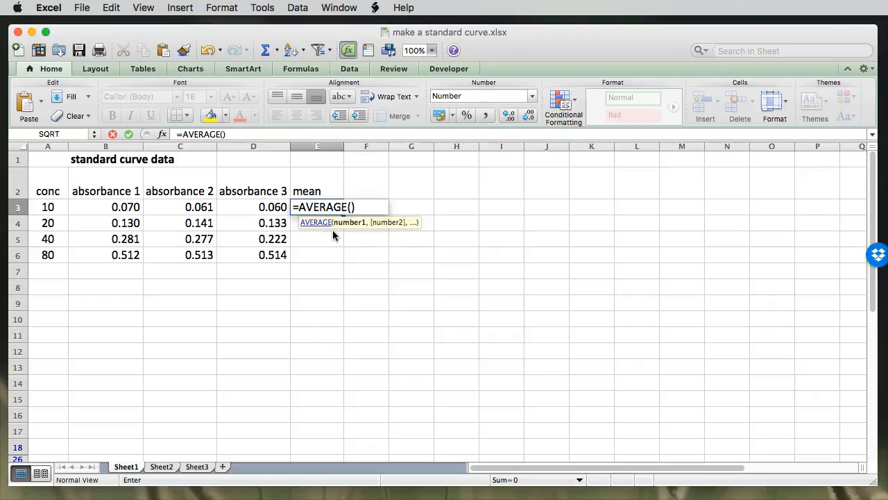
key("alt+p")
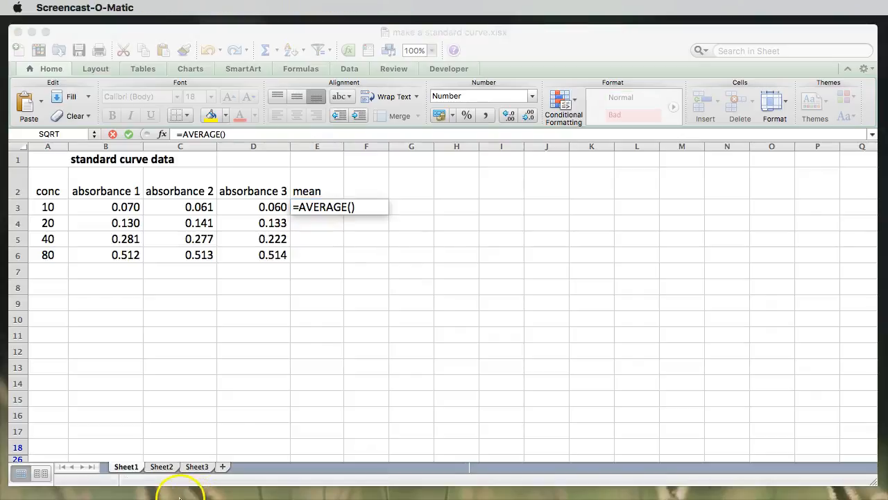
left_click(352, 208)
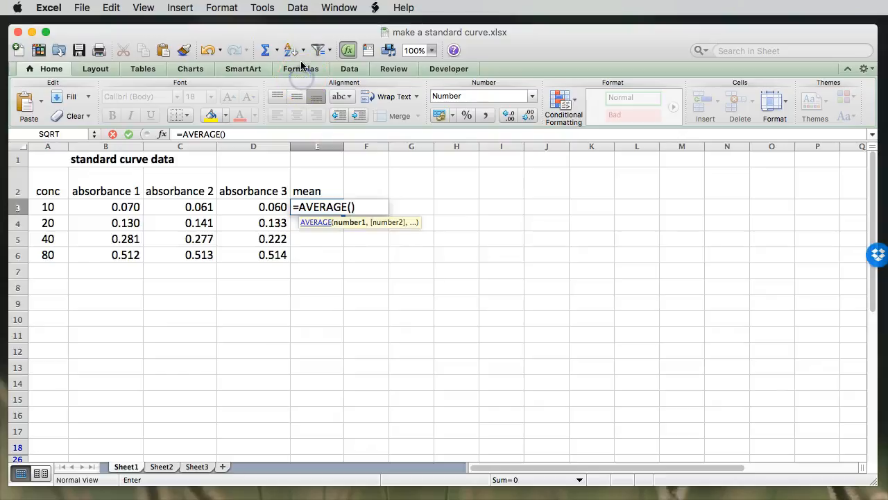
Step: Look up the statistical category in the list of insertable functions
left_click(301, 75)
left_click(29, 98)
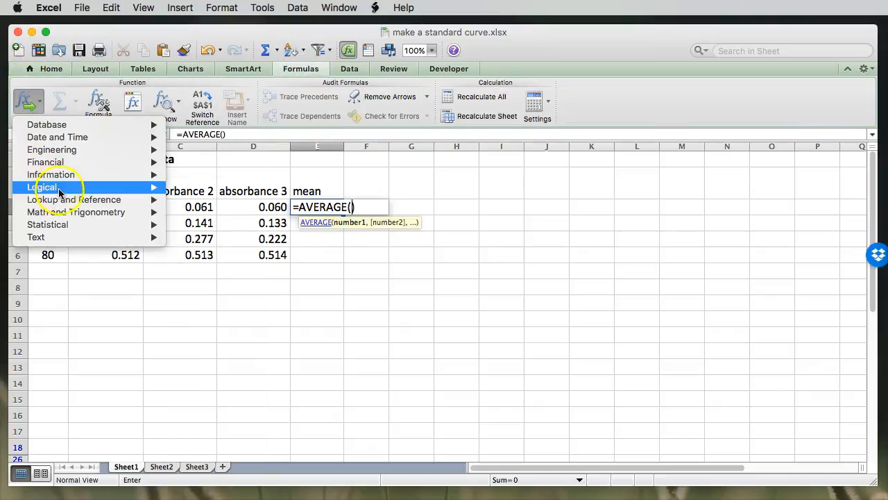
mouse_move(67, 226)
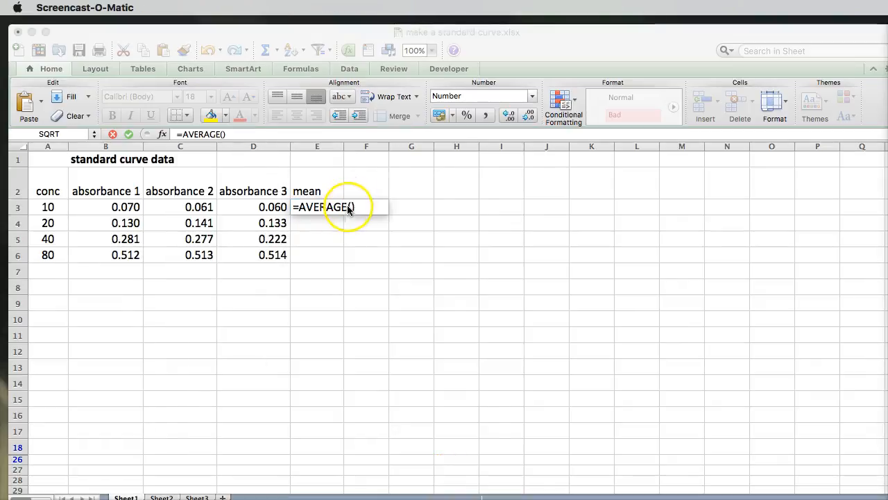
Step: Complete the E3 mean formula with the absorbance range B3:D3, giving =AVERAGE(B3:D3), and reselect the cell
left_click(326, 207)
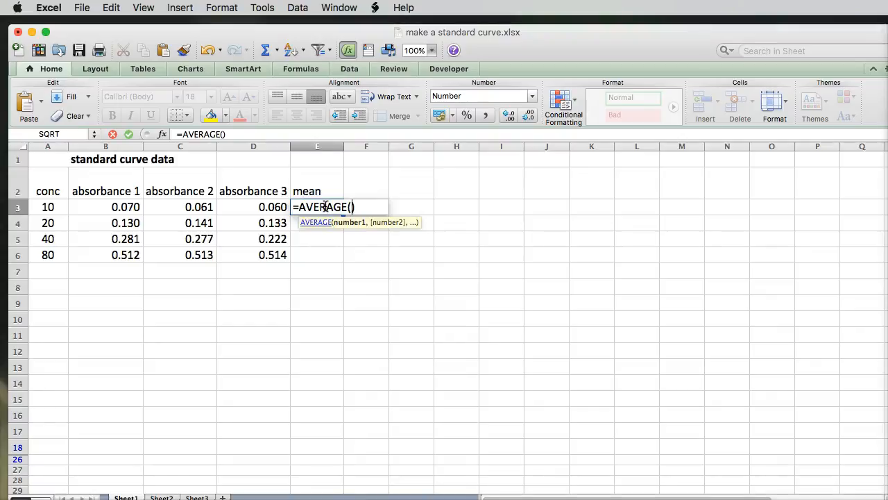
left_click_drag(340, 260, 344, 233)
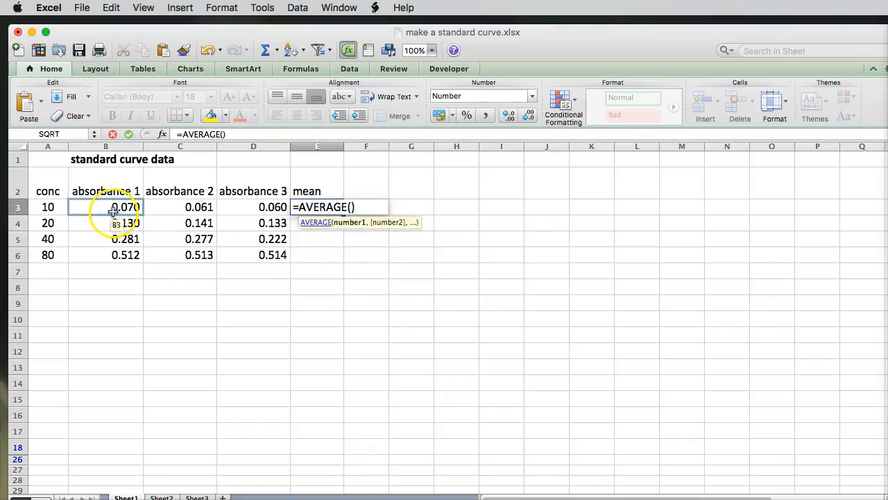
left_click_drag(112, 209, 239, 199)
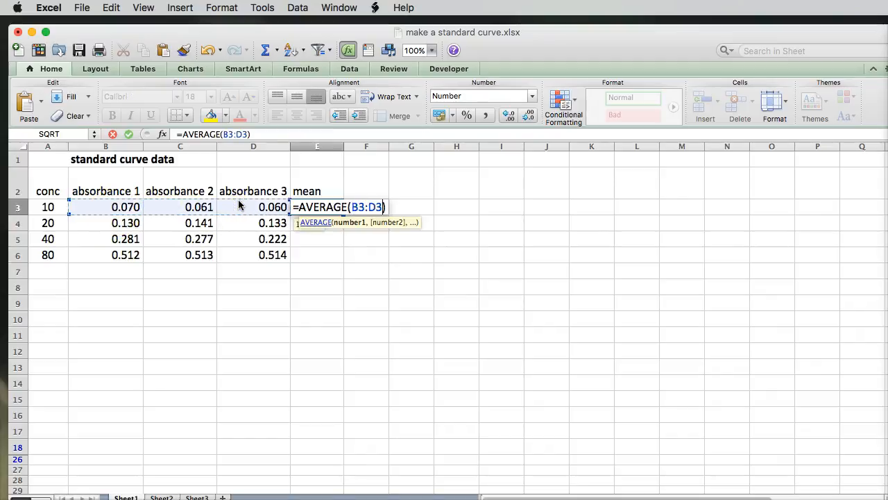
key("Return")
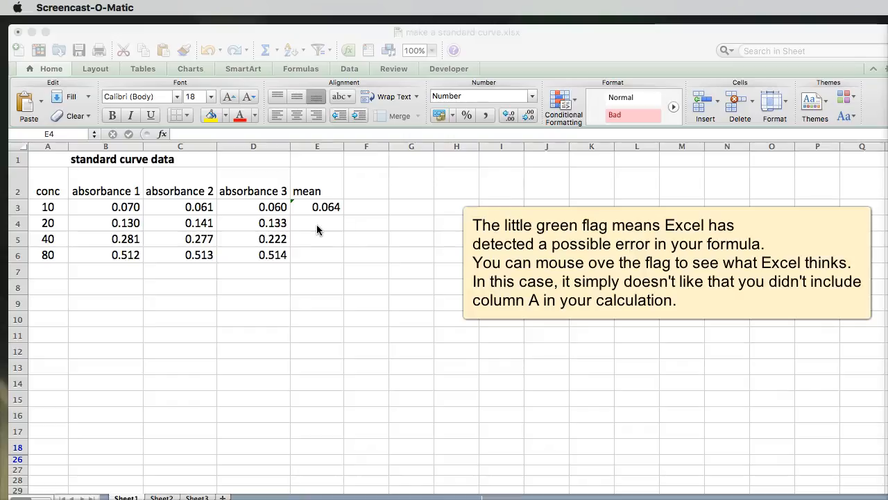
left_click(321, 207)
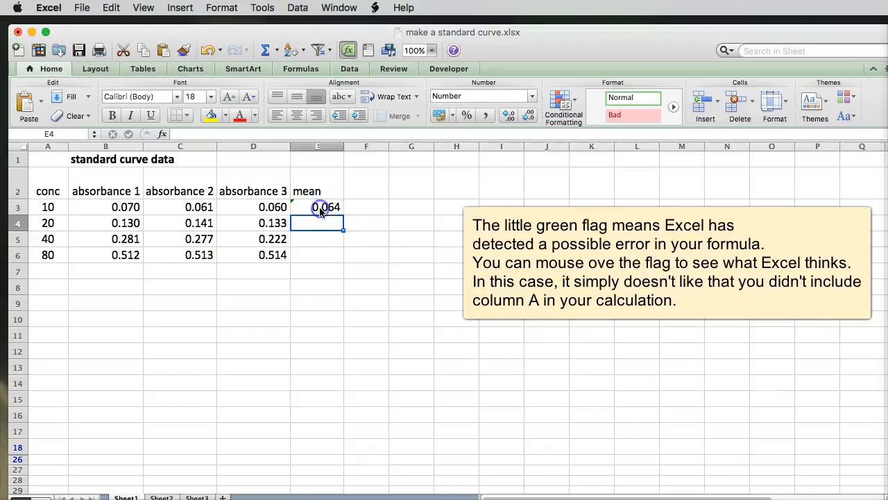
left_click(320, 207)
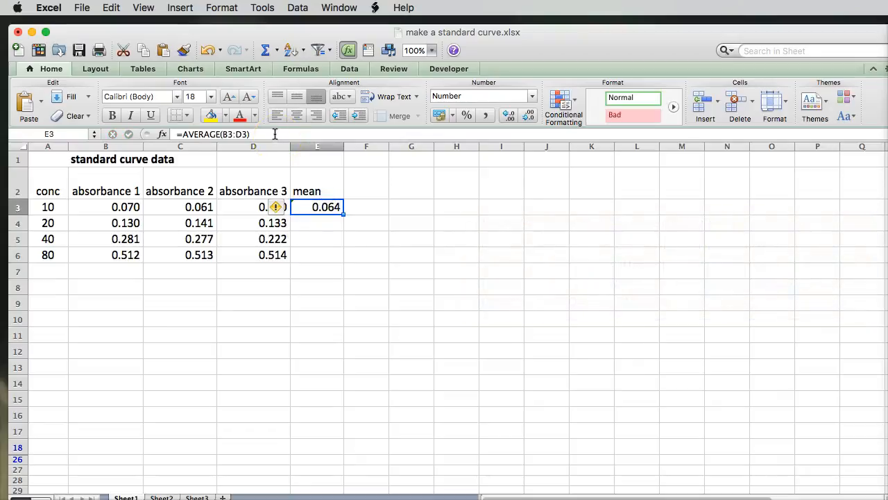
Step: Add the column heading SEM in cell F2, beside the mean heading
left_click(363, 175)
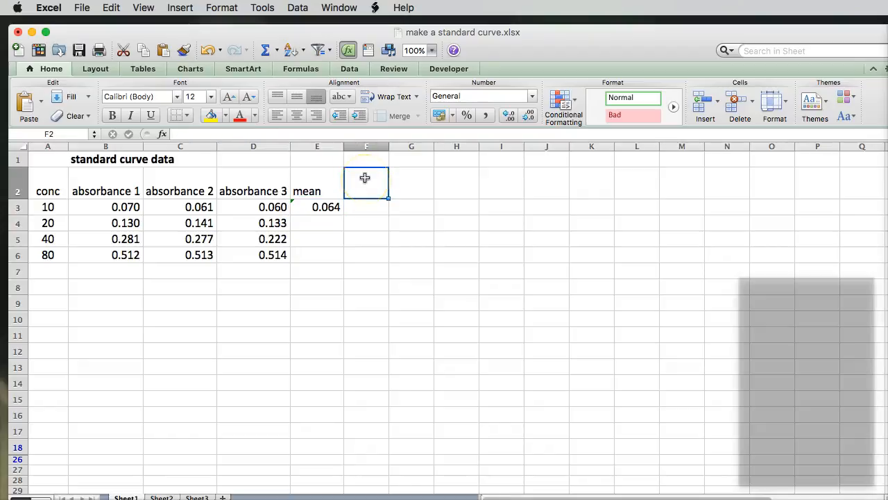
type("SEM")
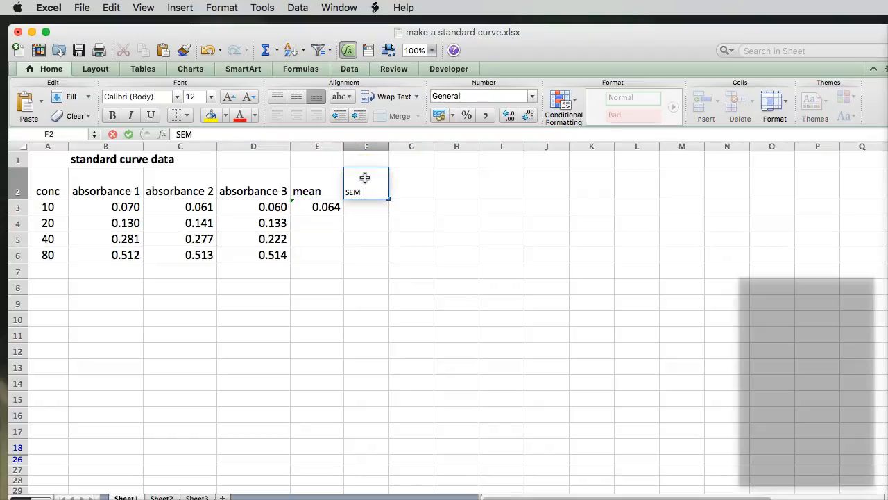
key("Return")
Step: Calculate the standard error in F3 with the formula =STDEV(B3:D3)/sqrt(3)
type("=")
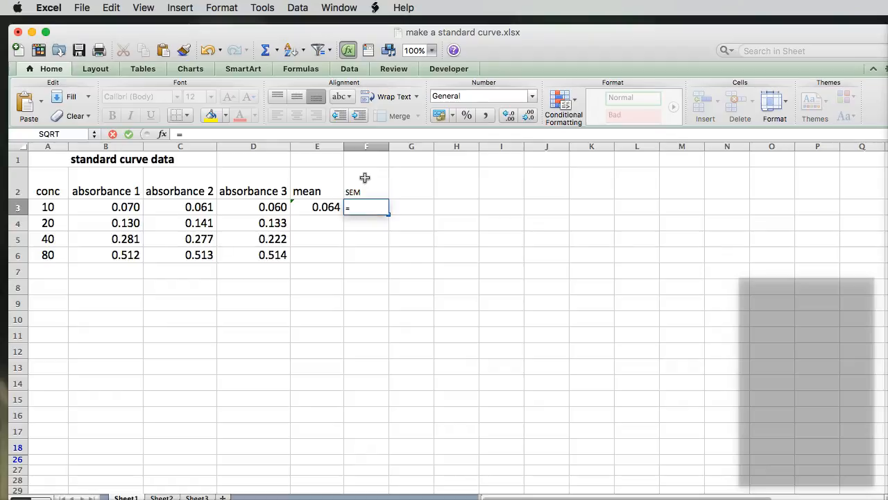
type("st")
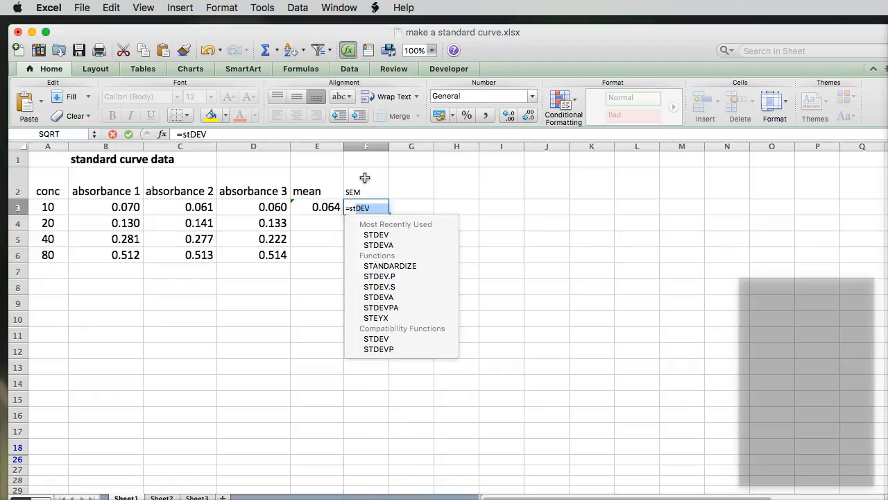
left_click(394, 339)
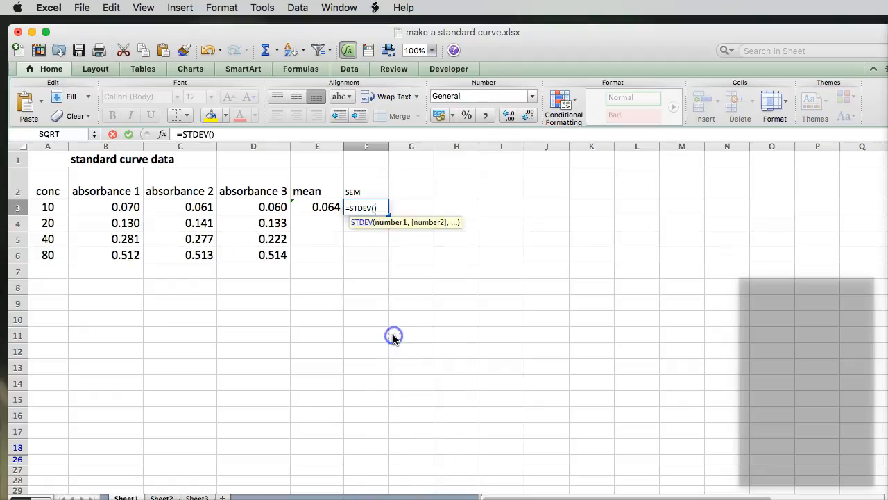
left_click_drag(91, 203, 229, 204)
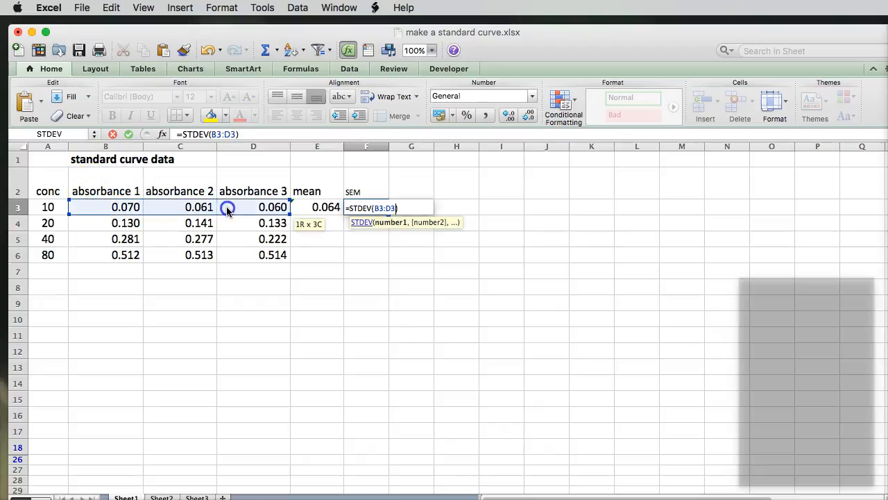
left_click(256, 134)
type("/")
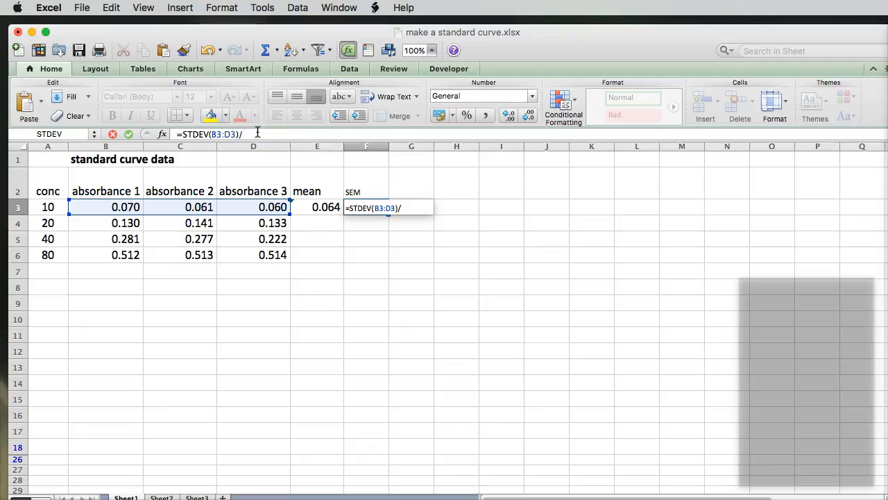
type("sqrt")
left_click(292, 134)
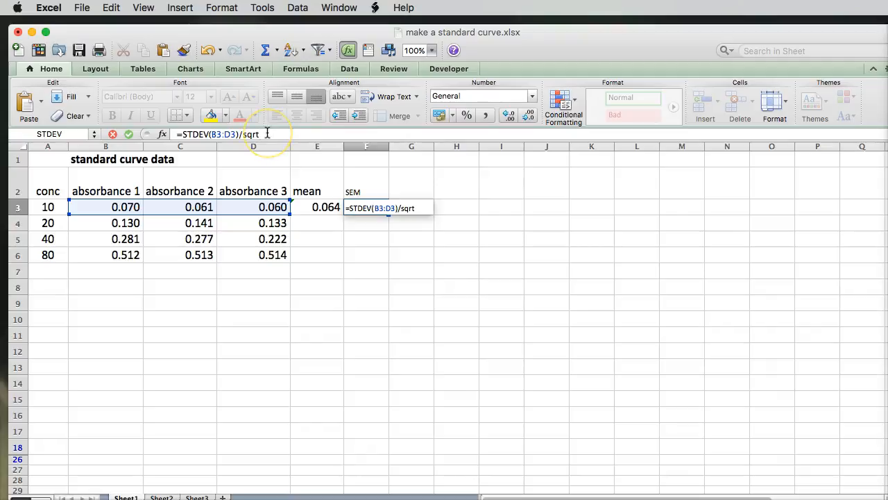
type("(3")
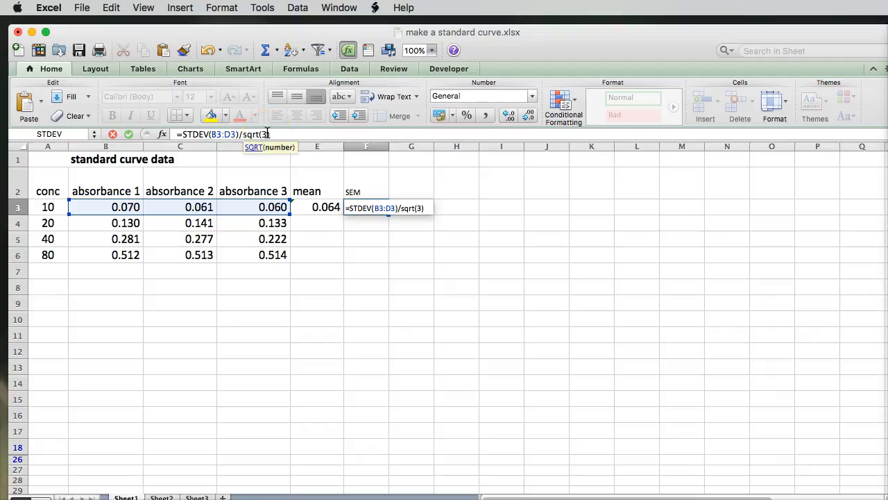
type(")")
key("Return")
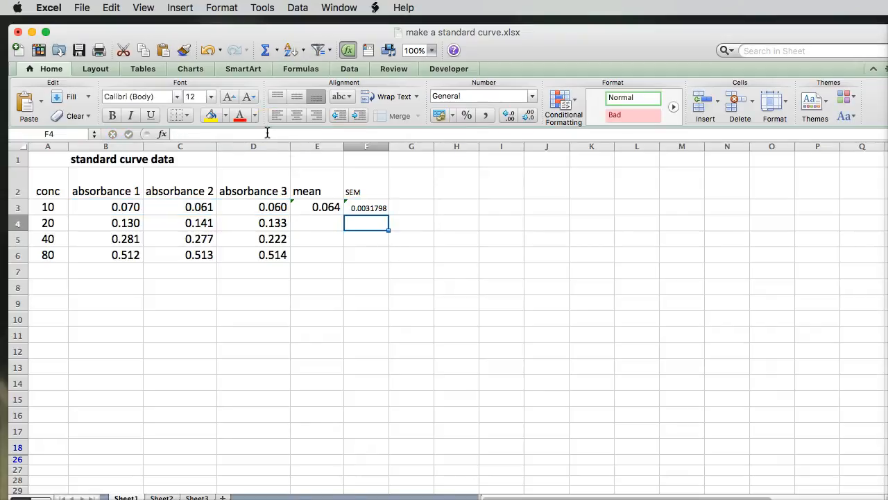
Step: Fill the mean formula from E3 down through E6 for the remaining concentrations
left_click(319, 209)
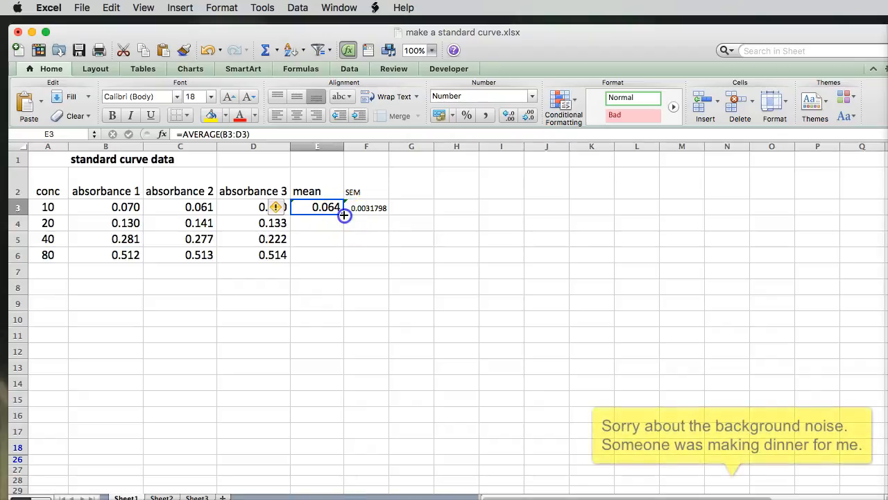
left_click_drag(345, 221, 341, 256)
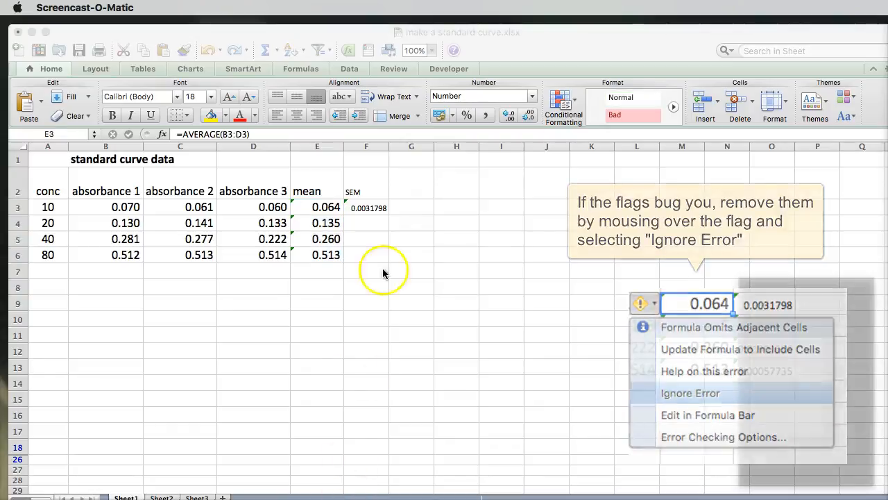
left_click(375, 210)
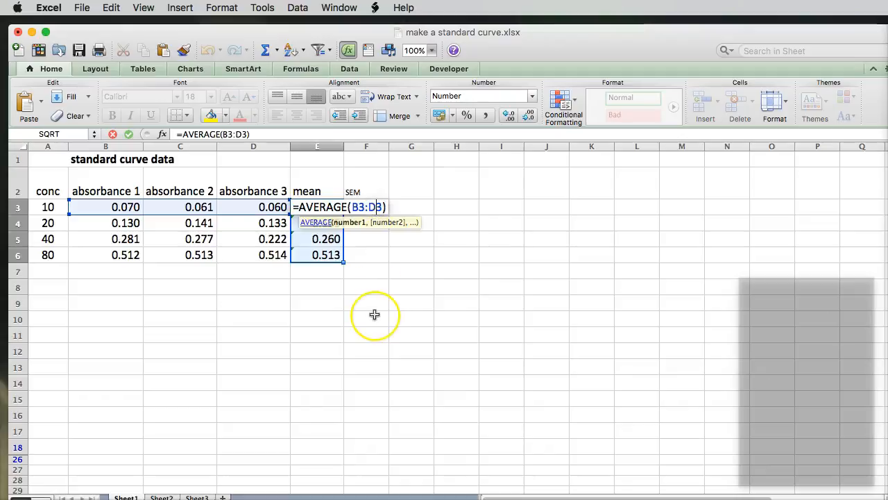
key("ctrl+Return")
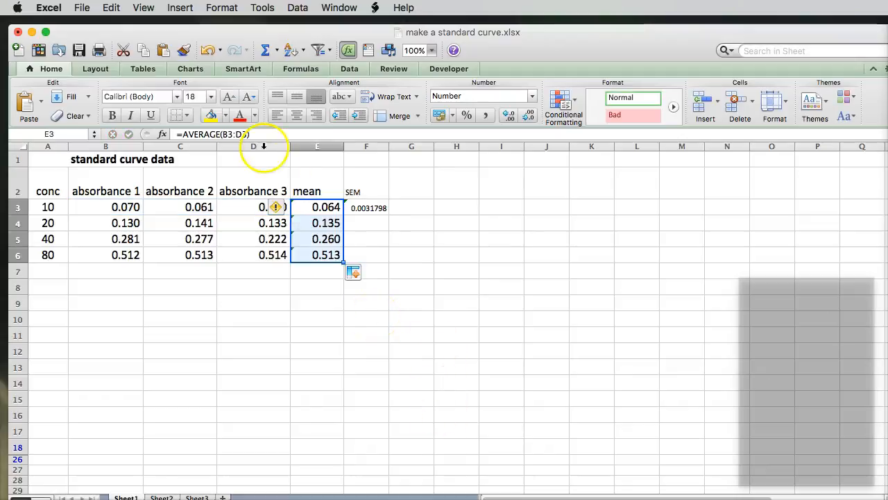
Step: Fill the mean and SEM formulas together from E3:F3 down through row 6
left_click_drag(319, 204, 377, 206)
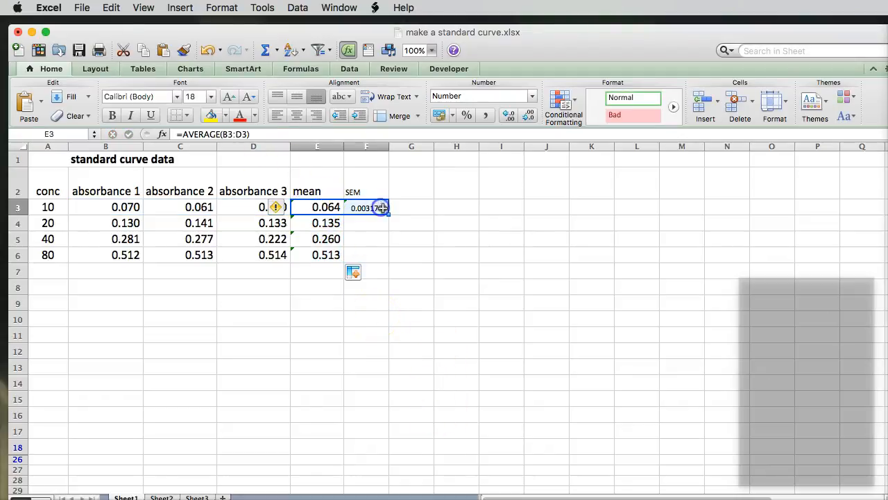
double_click(388, 214)
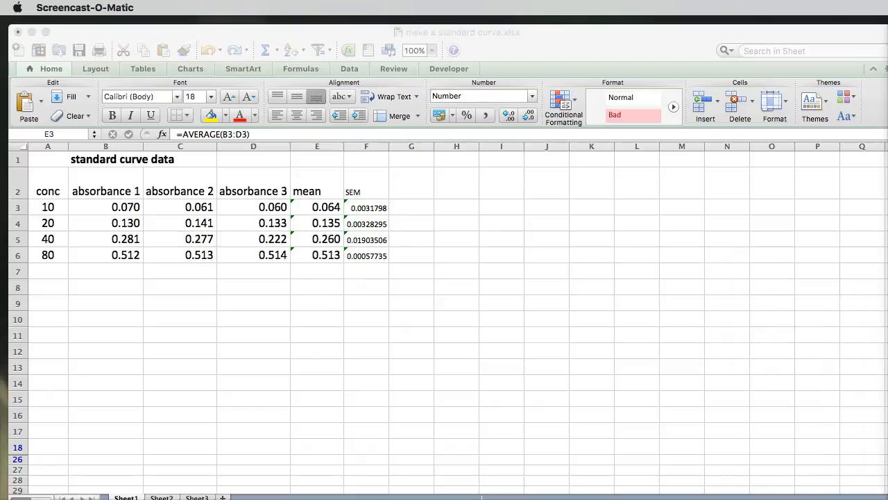
Step: On Sheet2, calculate the percent for student a in C4 with the formula =B4/B$3, keeping the row of the maximum grade fixed
left_click(154, 496)
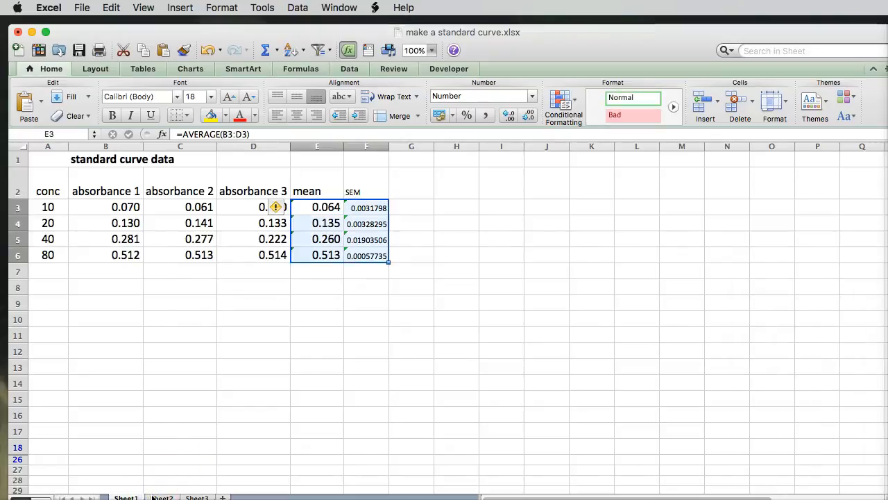
left_click(154, 497)
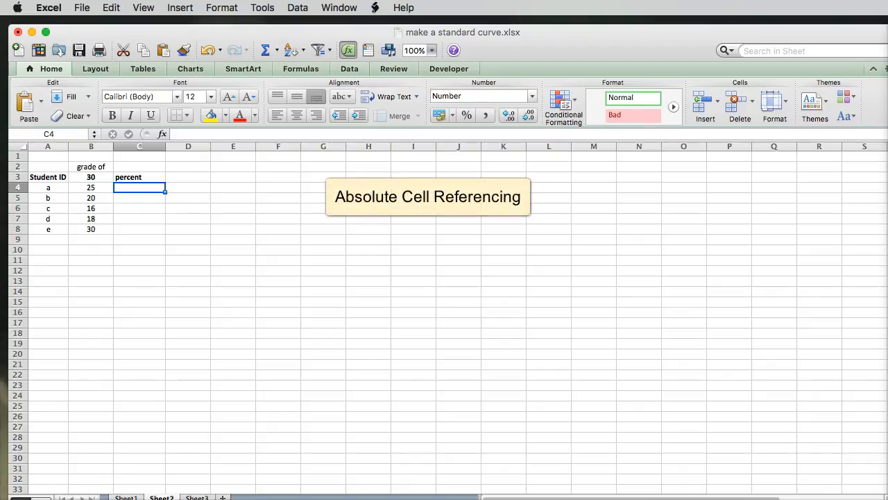
left_click(150, 187)
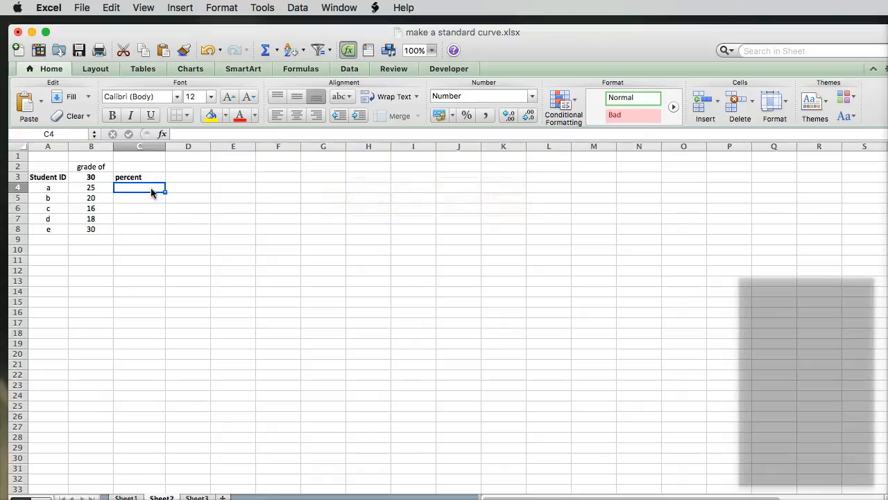
type("=")
left_click(101, 188)
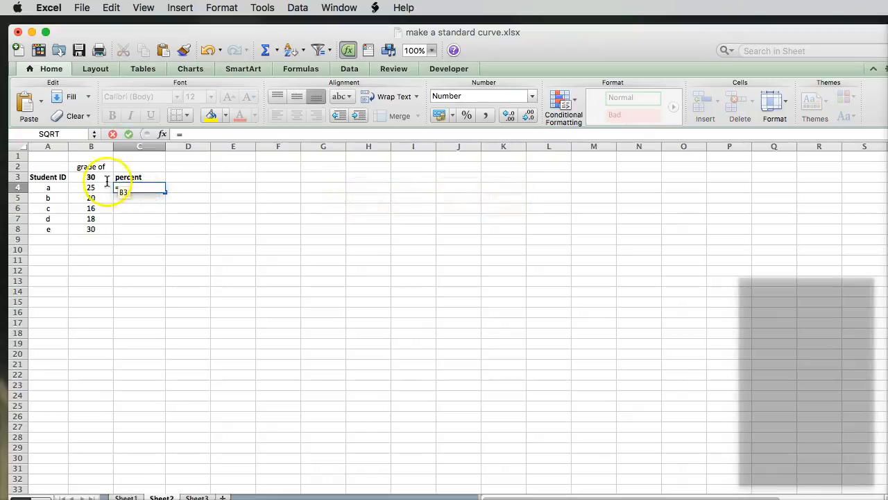
type("/")
left_click(90, 177)
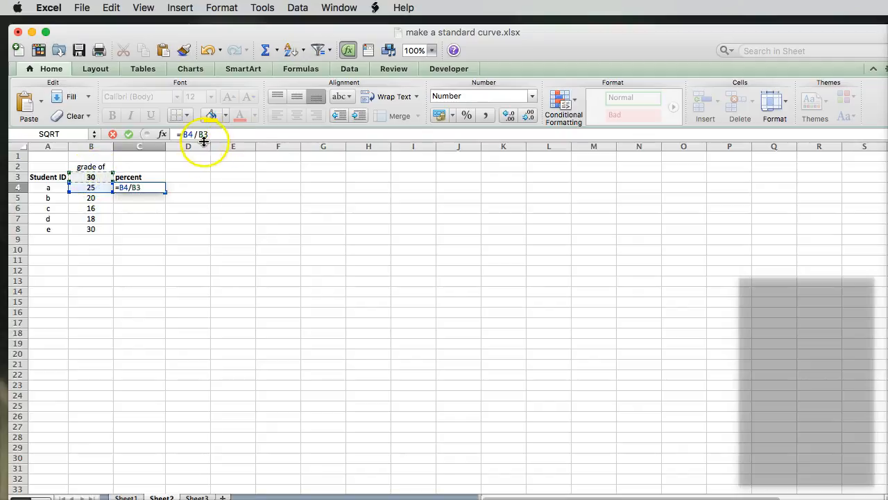
left_click(203, 137)
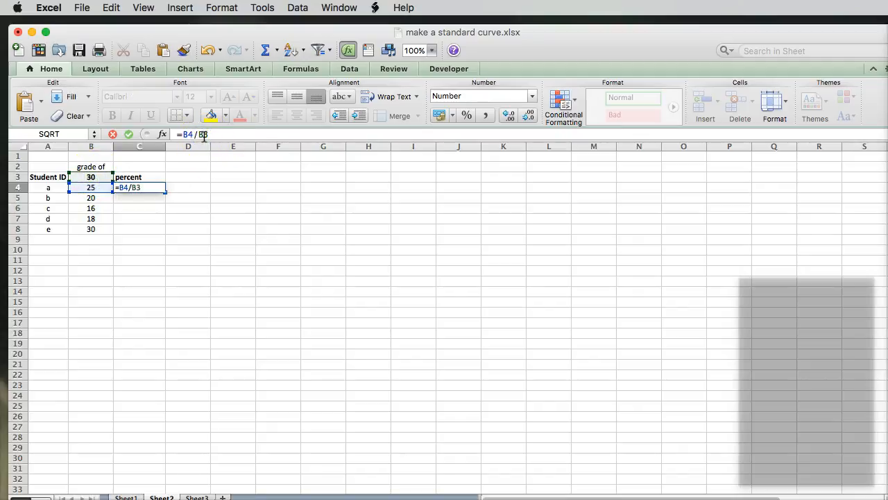
left_click(222, 137)
key("Return")
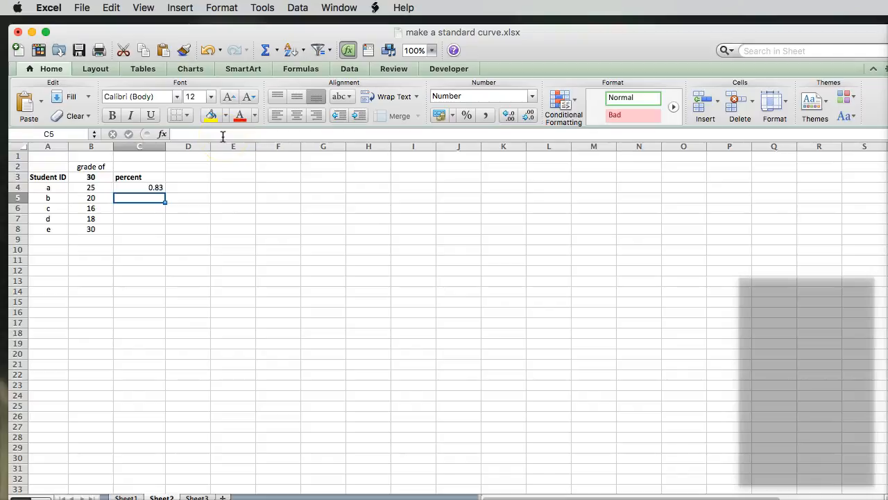
Step: Fill the percent formula from C4 down through C8 for the remaining students
left_click(150, 188)
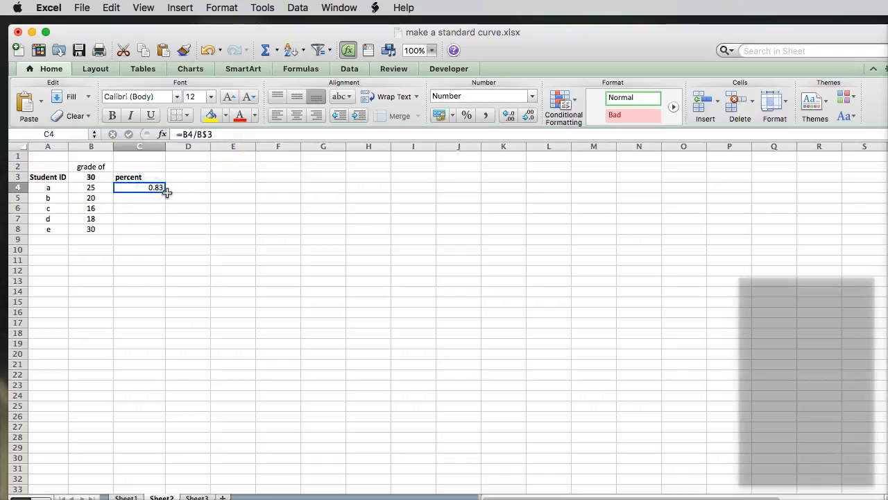
left_click_drag(164, 200, 167, 238)
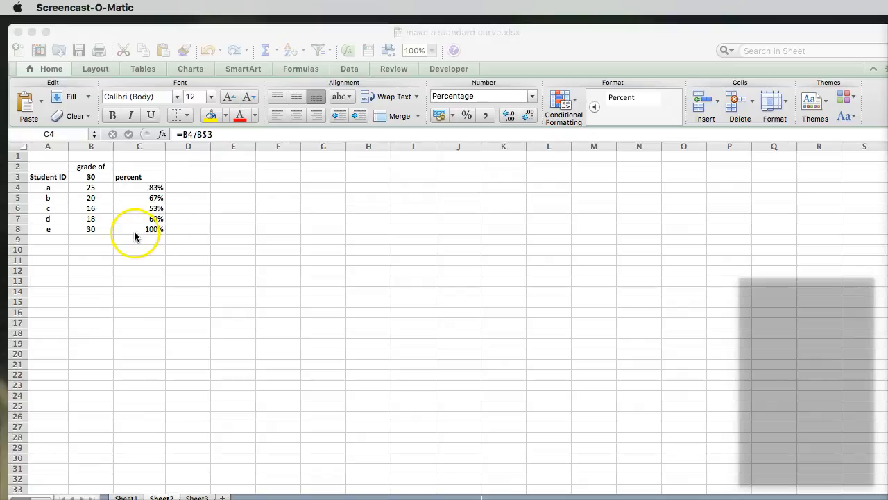
Step: Try the relative formula =B4/B3 in C4 by removing the dollar sign, and fill it down through C8
left_click(160, 188)
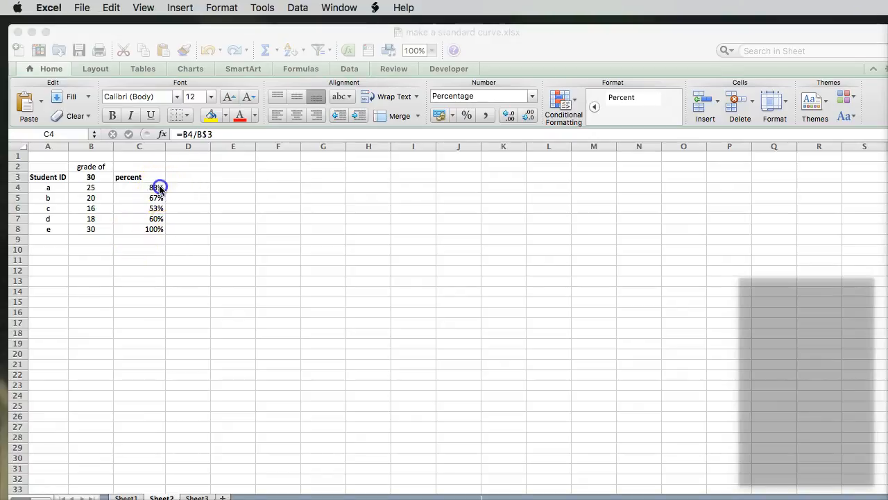
double_click(159, 188)
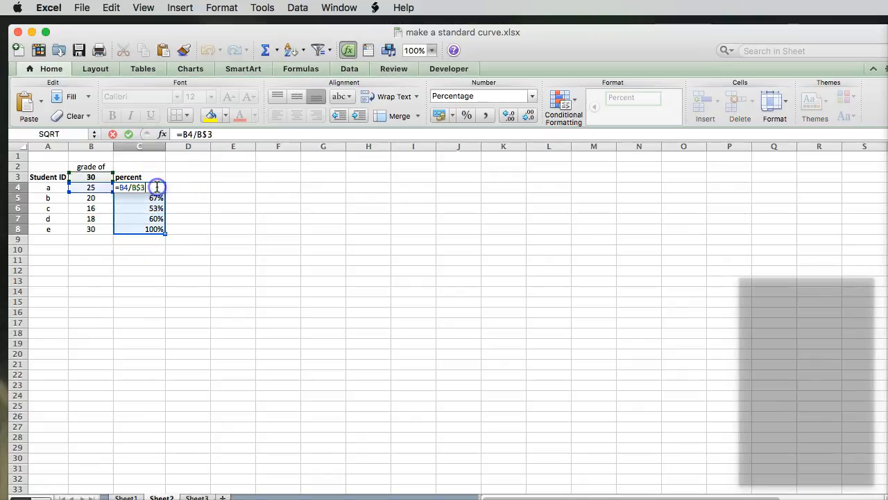
left_click(210, 133)
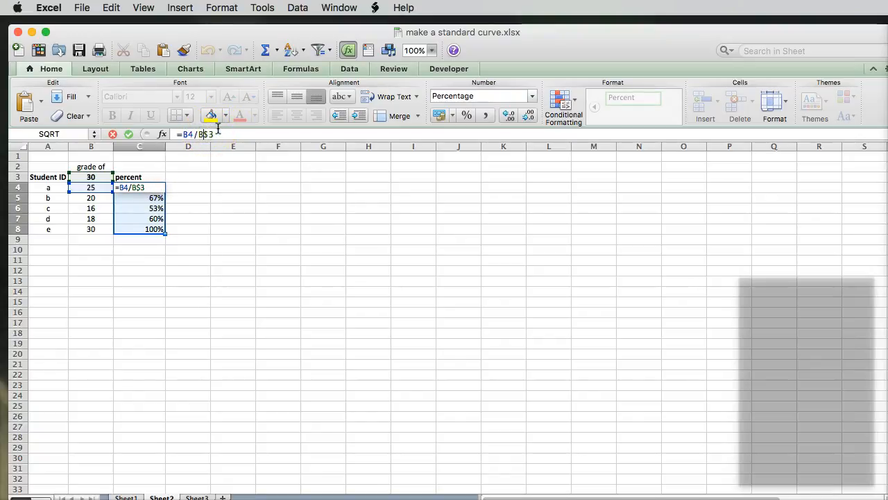
key("Return")
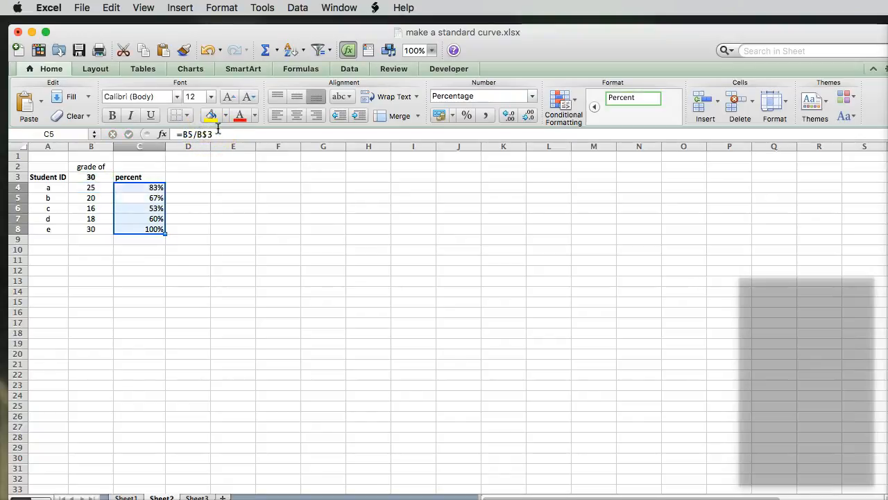
left_click(154, 189)
left_click_drag(166, 192, 159, 234)
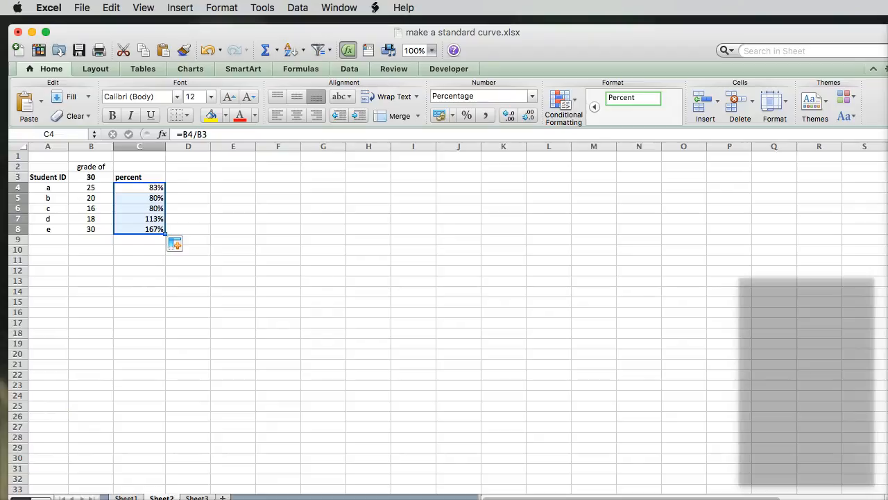
left_click(29, 498)
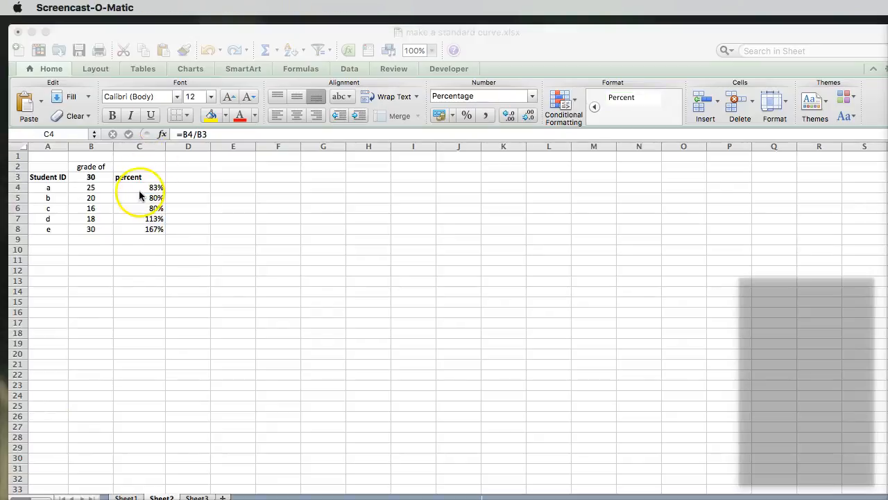
Step: Restore the fixed row reference in C4 as =B4/B$3 and fill the corrected formula down through C8
left_click(136, 188)
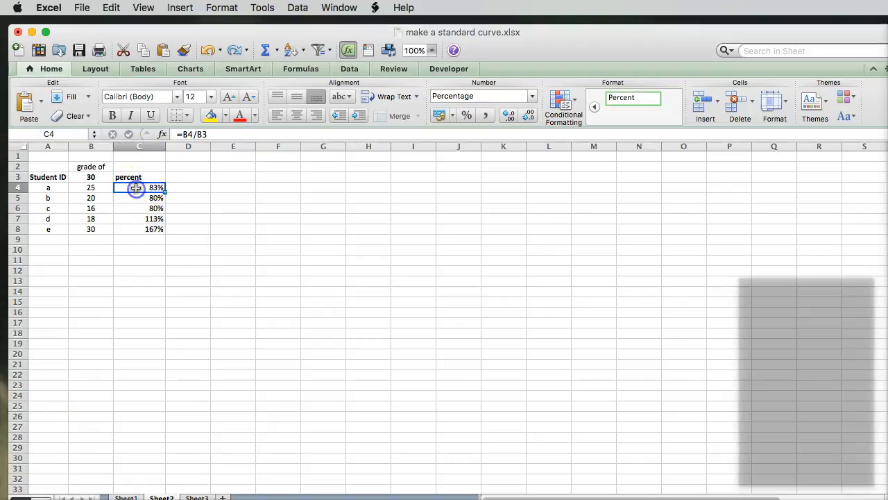
left_click(203, 134)
type("$")
key("Return")
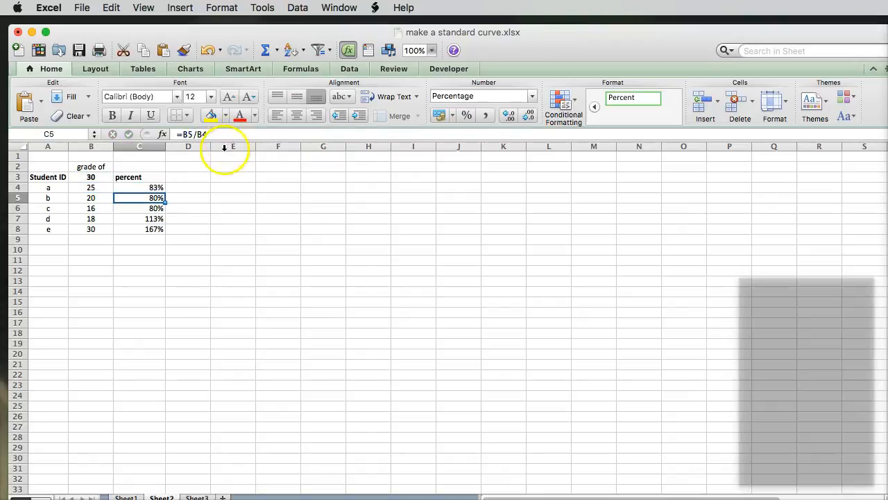
left_click(149, 188)
left_click_drag(169, 190, 155, 232)
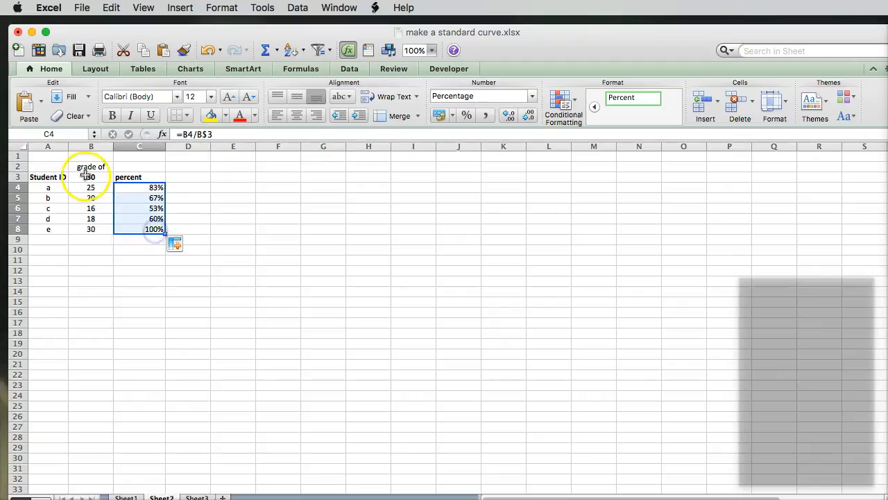
Step: Set the maximum grade in B3 to 29
left_click(88, 176)
type("29")
key("Return")
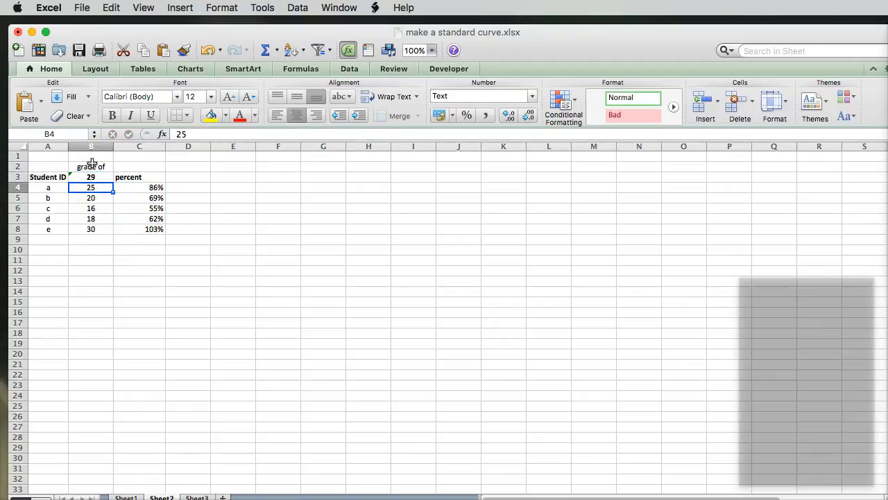
Step: Return to the standard curve data on Sheet1 and select the empty cell E14 below the table
left_click(69, 446)
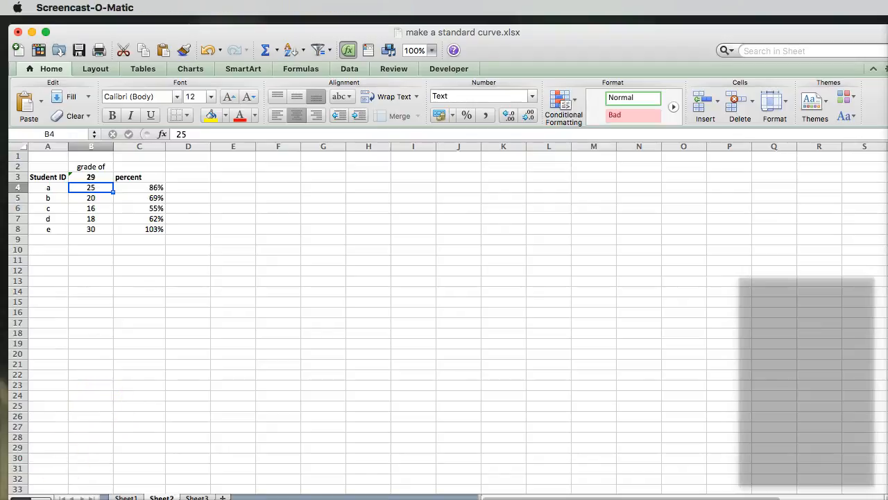
left_click(122, 497)
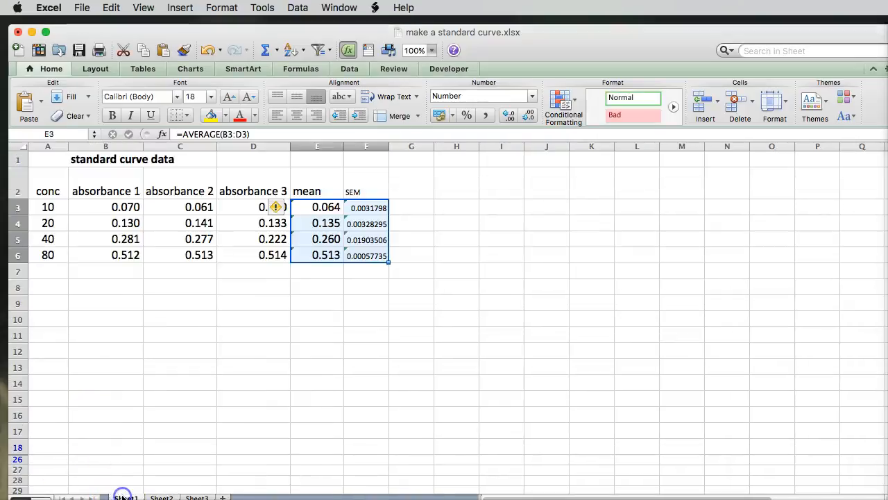
left_click(333, 375)
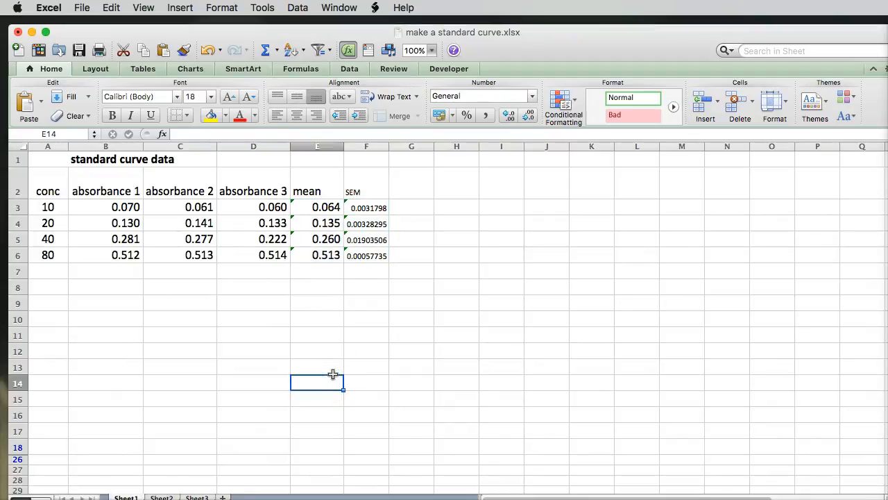